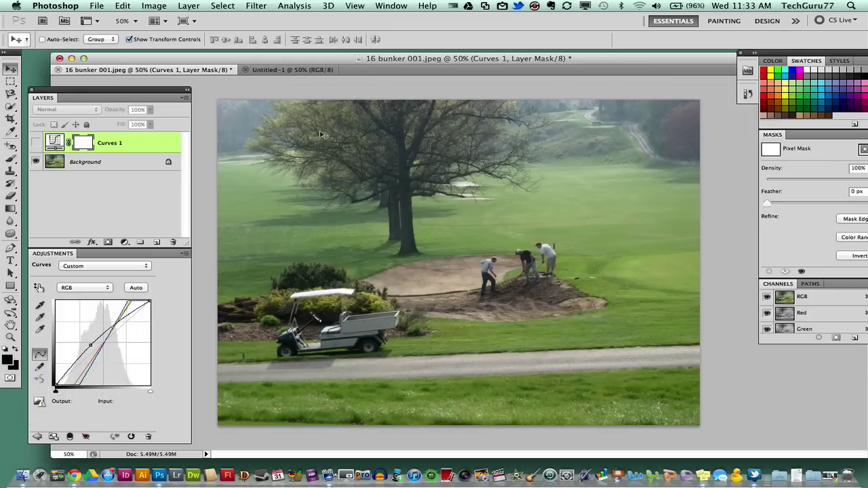
Step: Preview the old Curves 1 correction, then delete that layer, leaving only the Background
{"action": "left_click", "coordinate": [36, 143]}
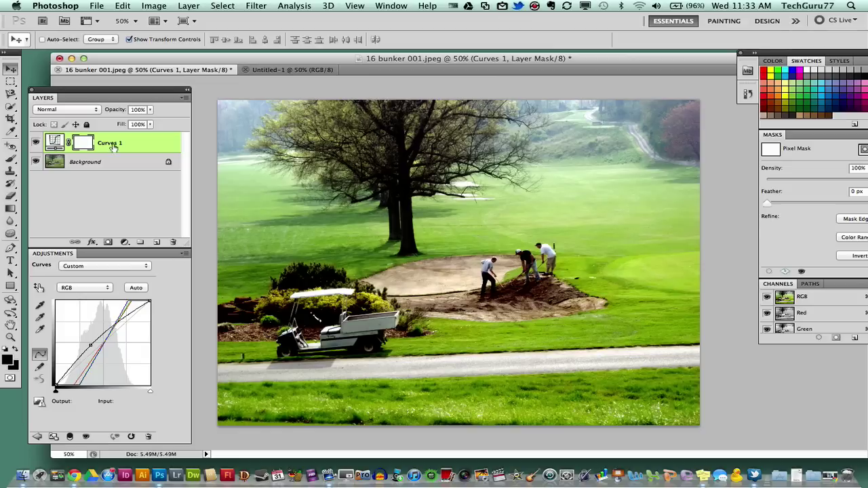
{"action": "left_click_drag", "start_coordinate": [114, 146], "coordinate": [172, 242]}
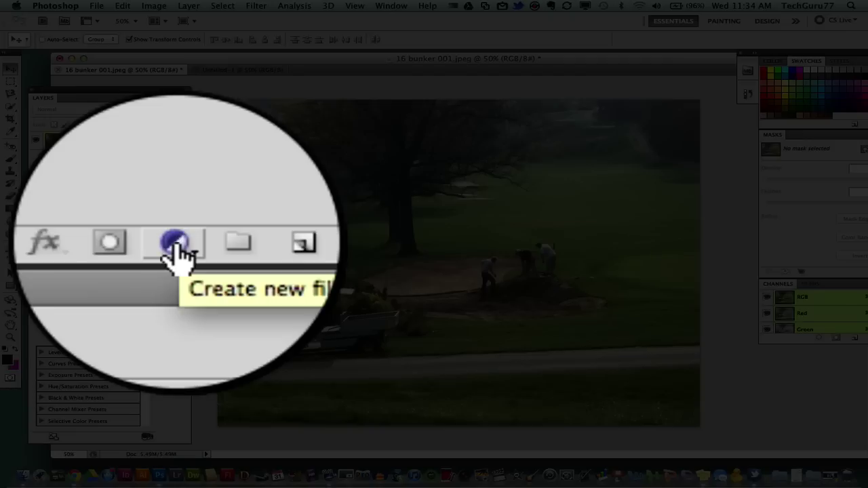
Step: Add a new Curves adjustment layer and float its panel beside the Layers panel
{"action": "left_click", "coordinate": [175, 246]}
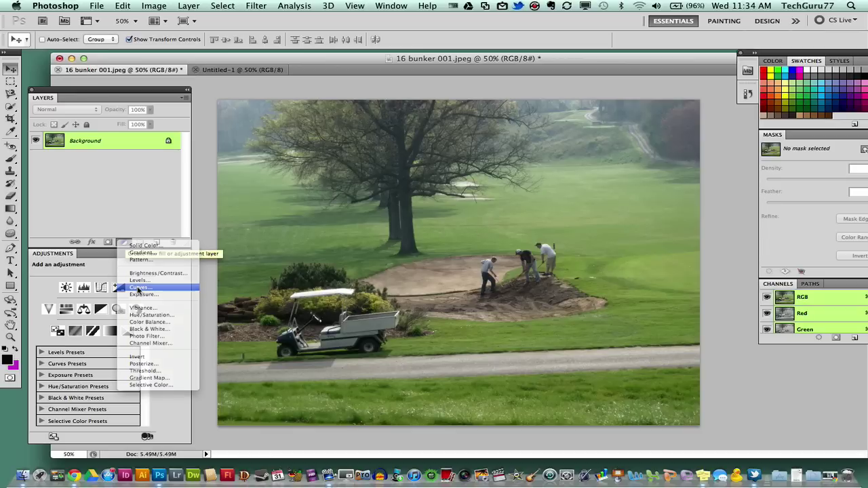
{"action": "left_click", "coordinate": [138, 288]}
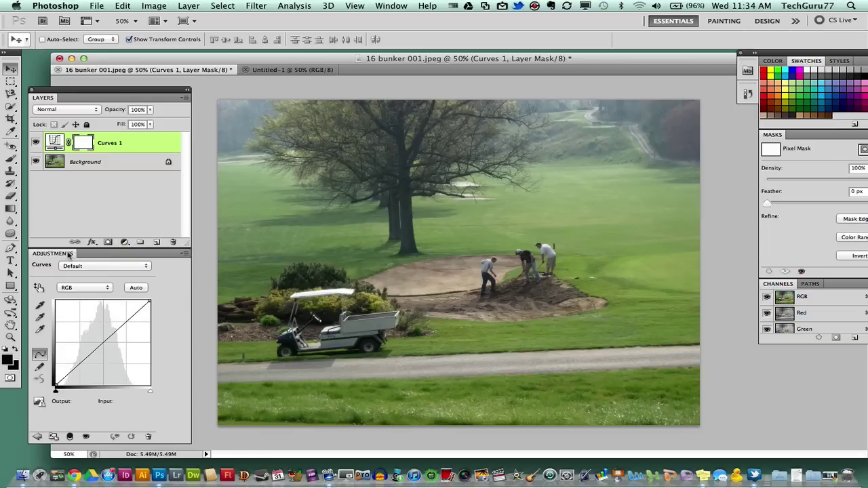
{"action": "left_click_drag", "start_coordinate": [68, 253], "coordinate": [122, 185]}
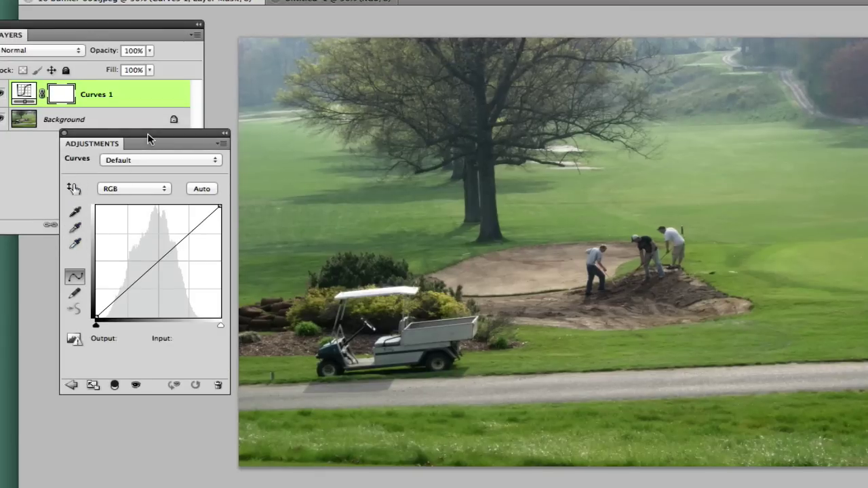
{"action": "left_click_drag", "start_coordinate": [147, 132], "coordinate": [121, 135]}
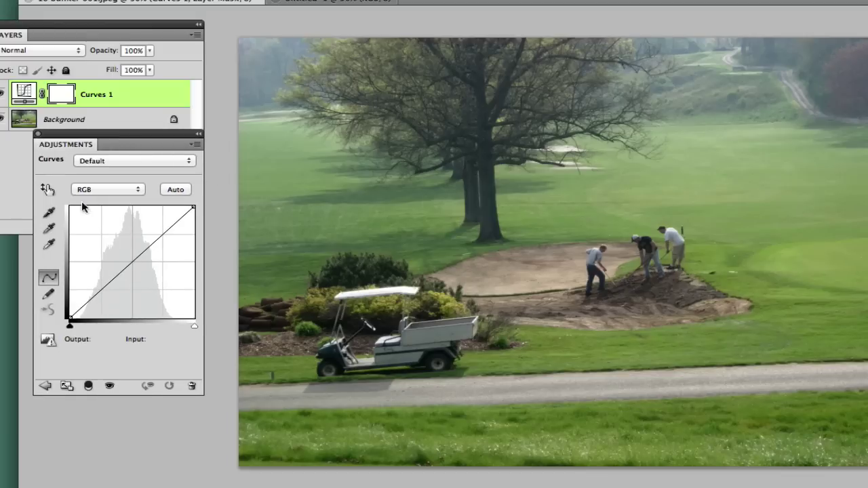
Step: Sample the black point from the dark tree trunk with the black-point eyedropper
{"action": "left_click", "coordinate": [48, 215]}
{"action": "left_click", "coordinate": [485, 92]}
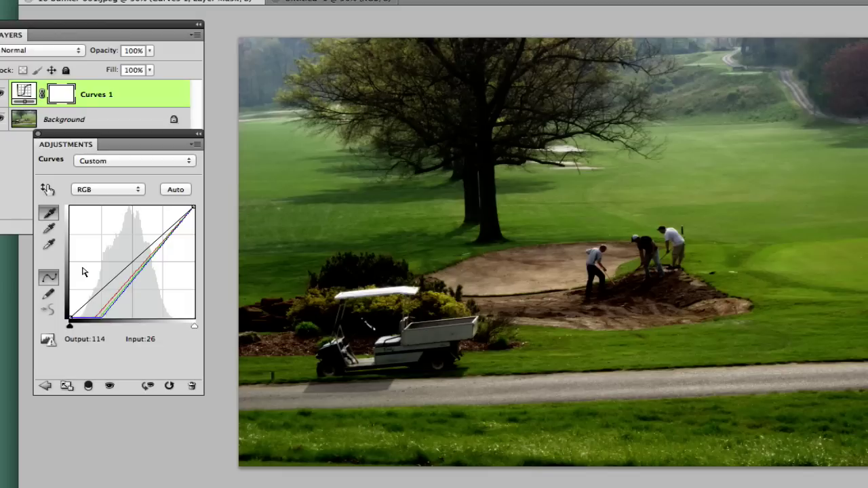
Step: Sample the white point from the golf cart's white roof with the white-point eyedropper
{"action": "left_click", "coordinate": [46, 246]}
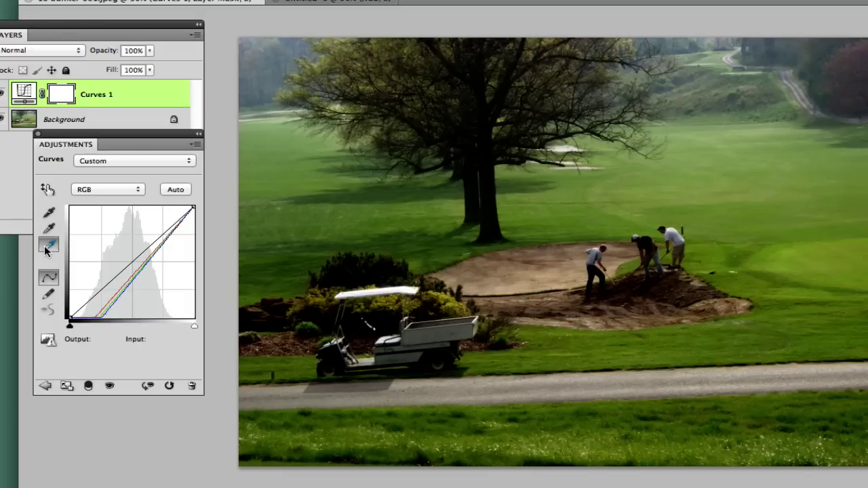
{"action": "left_click", "coordinate": [377, 287]}
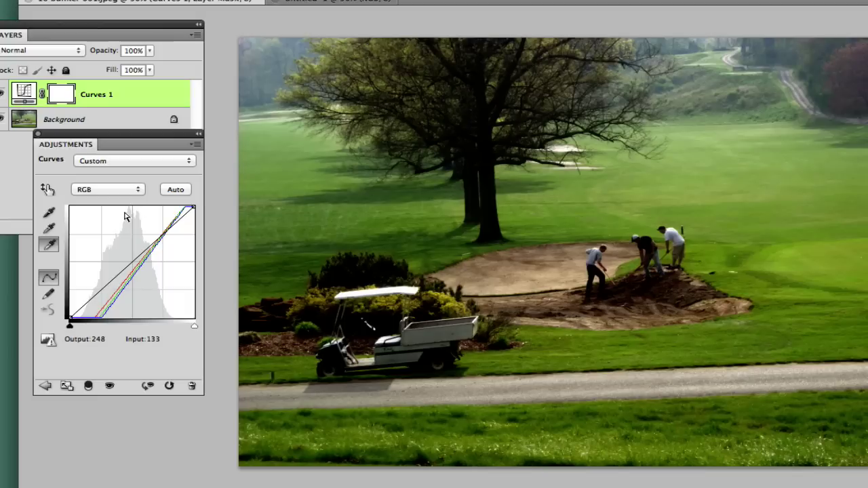
Step: Sample the gray point from the paved cart path beside the golf cart
{"action": "left_click", "coordinate": [49, 229]}
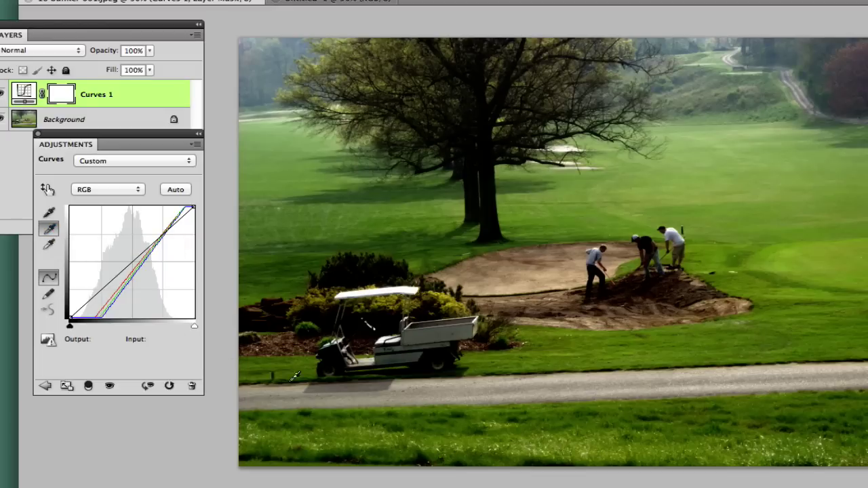
{"action": "left_click", "coordinate": [544, 385]}
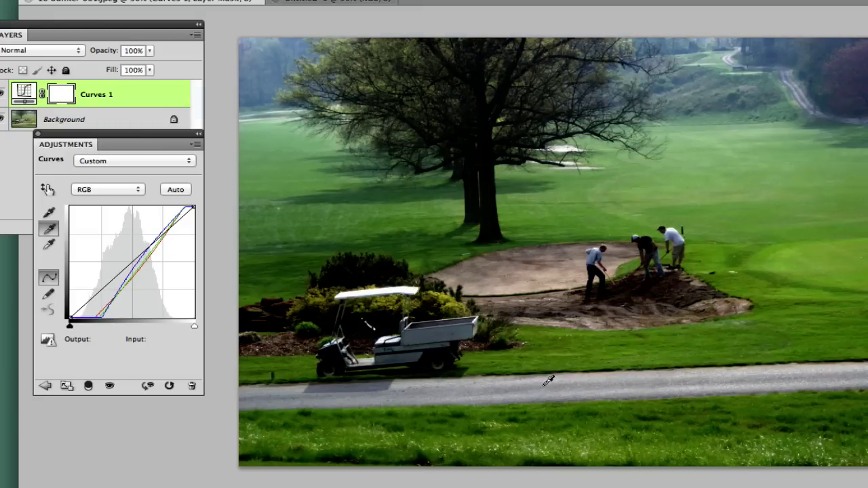
{"action": "left_click", "coordinate": [381, 385]}
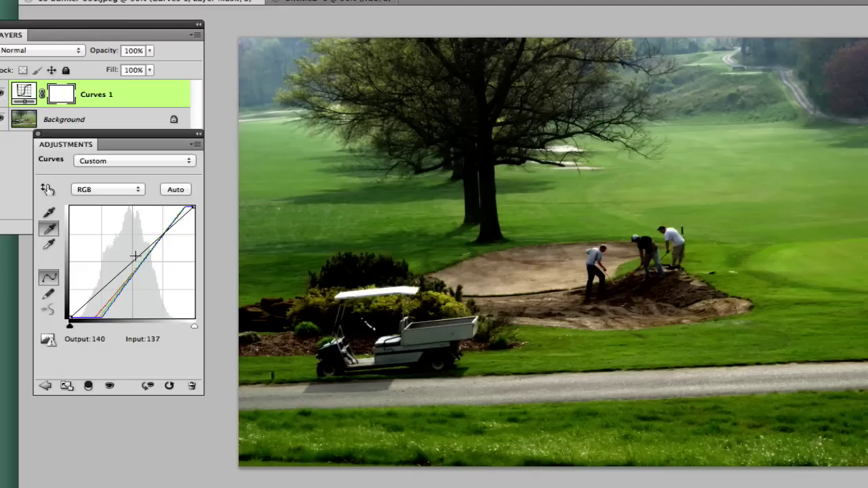
Step: Add a midtone point to the RGB curve and raise it to Output 126 at Input 84
{"action": "left_click_drag", "start_coordinate": [123, 134], "coordinate": [301, 97]}
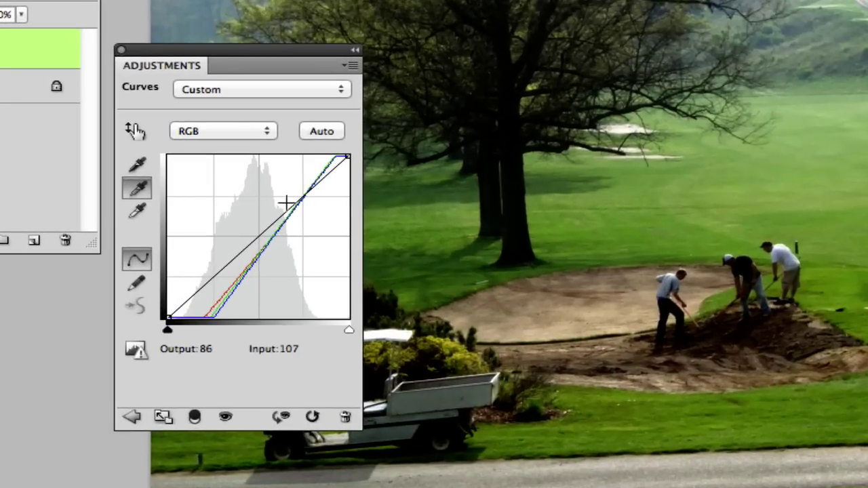
{"action": "left_click", "coordinate": [243, 249]}
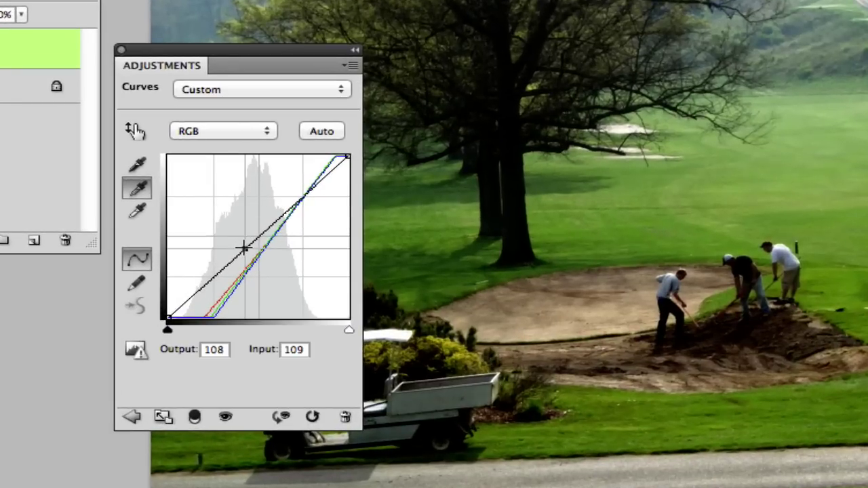
{"action": "left_click_drag", "start_coordinate": [244, 248], "coordinate": [228, 238]}
{"action": "left_click_drag", "start_coordinate": [179, 52], "coordinate": [1, 203]}
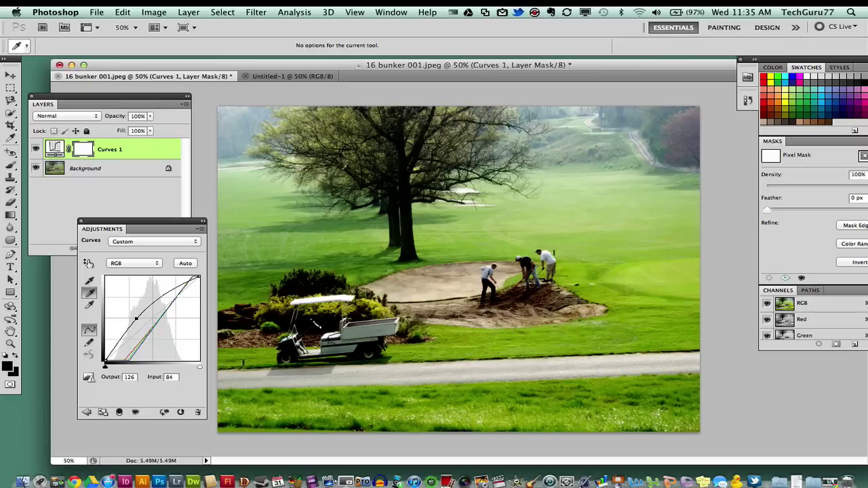
{"action": "left_click", "coordinate": [35, 149]}
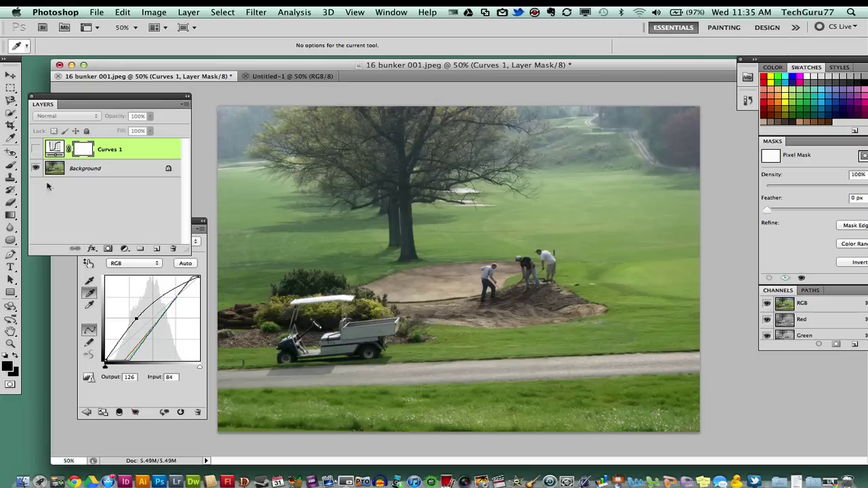
{"action": "left_click", "coordinate": [35, 149]}
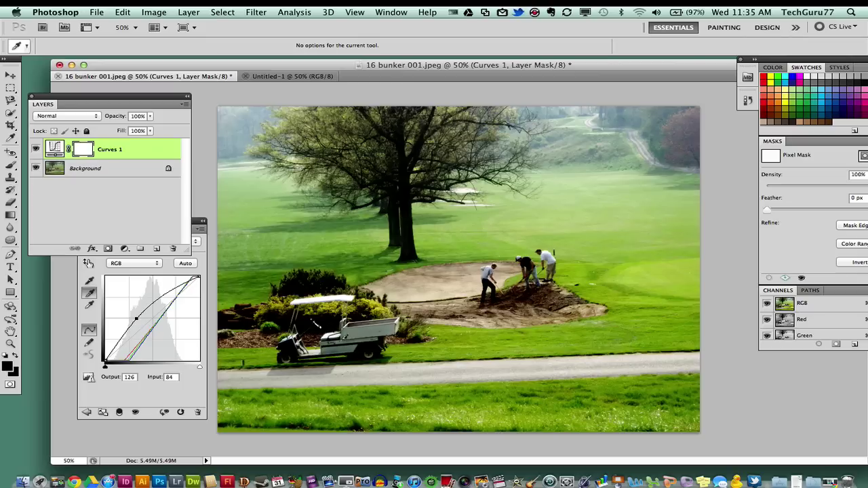
{"action": "left_click", "coordinate": [202, 270]}
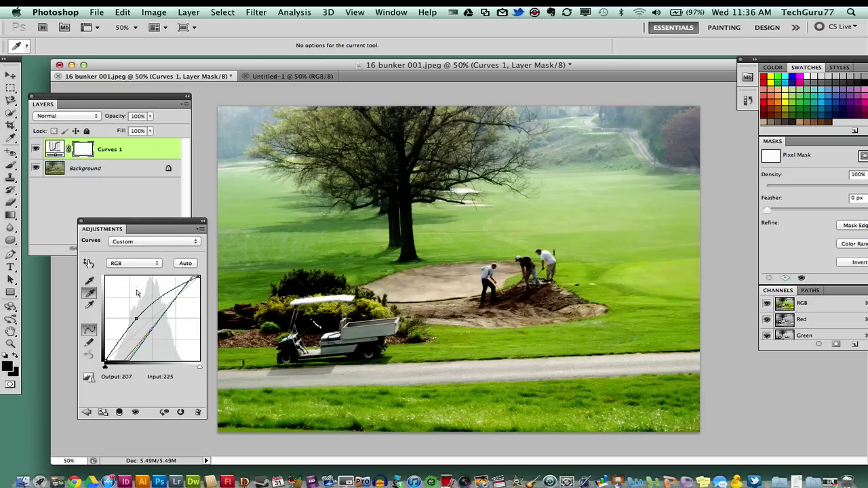
{"action": "left_click", "coordinate": [90, 282]}
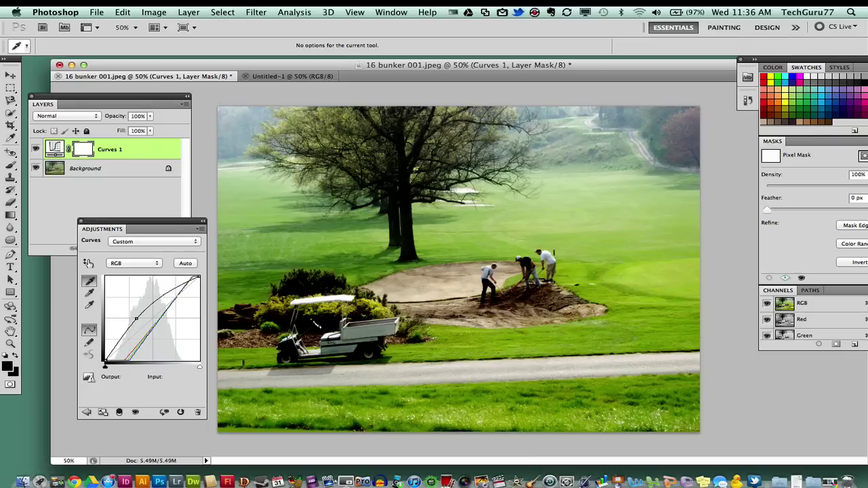
Step: Undo the midtone point, re-sample the black point, and compare Curves 1 hidden versus visible
{"action": "key", "text": "super+z"}
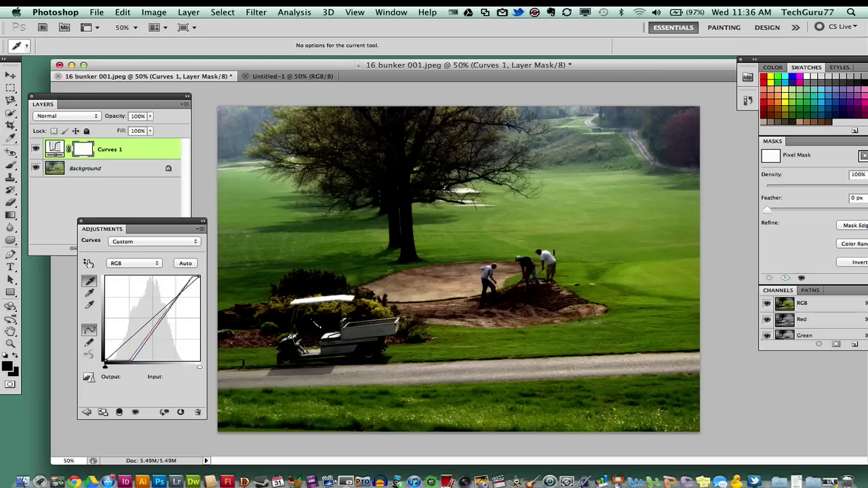
{"action": "left_click", "coordinate": [411, 188]}
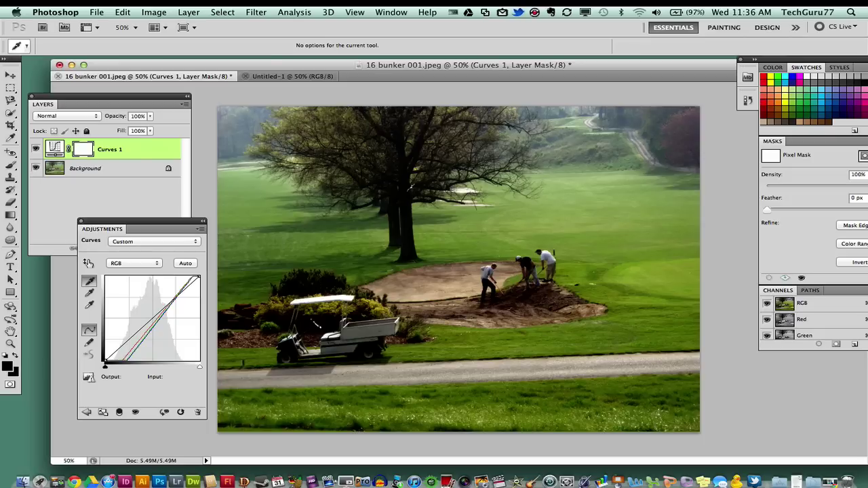
{"action": "key", "text": "super+z"}
{"action": "key", "text": "super+z"}
{"action": "key", "text": "super+z"}
{"action": "key", "text": "super+z"}
{"action": "key", "text": "super+z"}
{"action": "left_click", "coordinate": [37, 150]}
{"action": "left_click", "coordinate": [37, 150]}
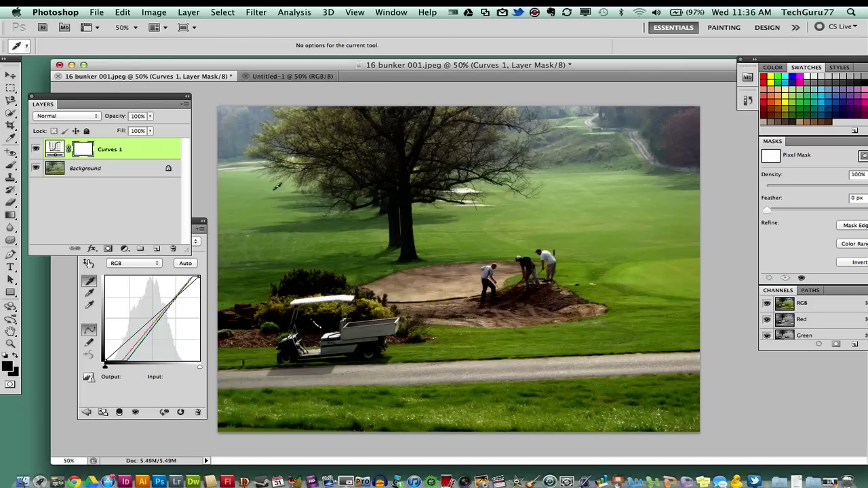
{"action": "left_click", "coordinate": [136, 274]}
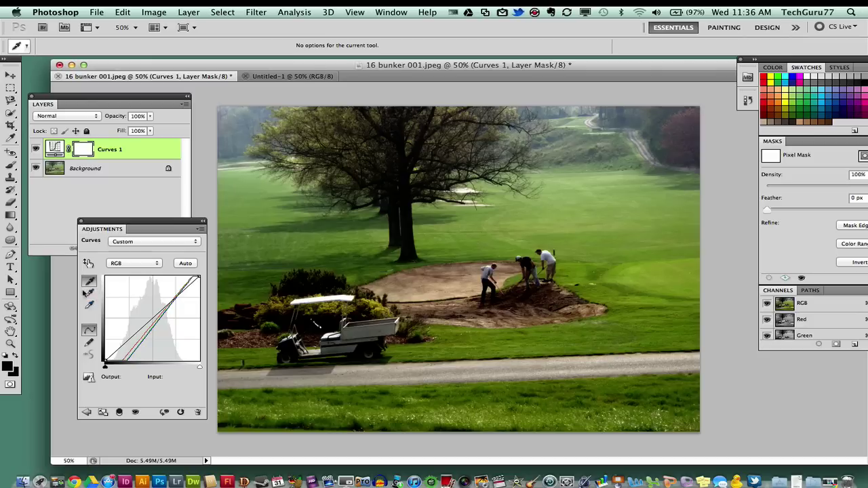
{"action": "left_click_drag", "start_coordinate": [131, 229], "coordinate": [115, 158]}
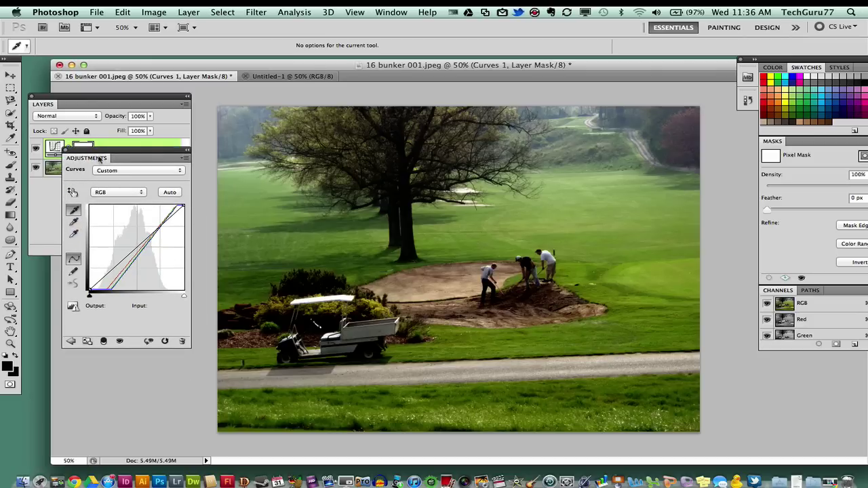